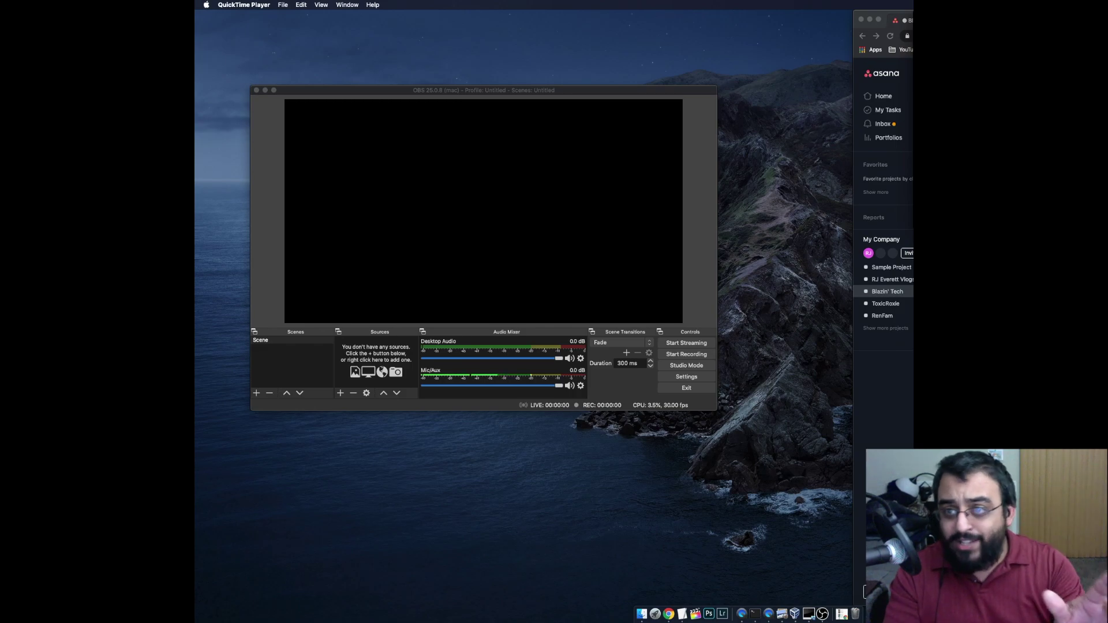
Bring OBS to the front and open the Video page of Settings
click(690, 378)
click(690, 378)
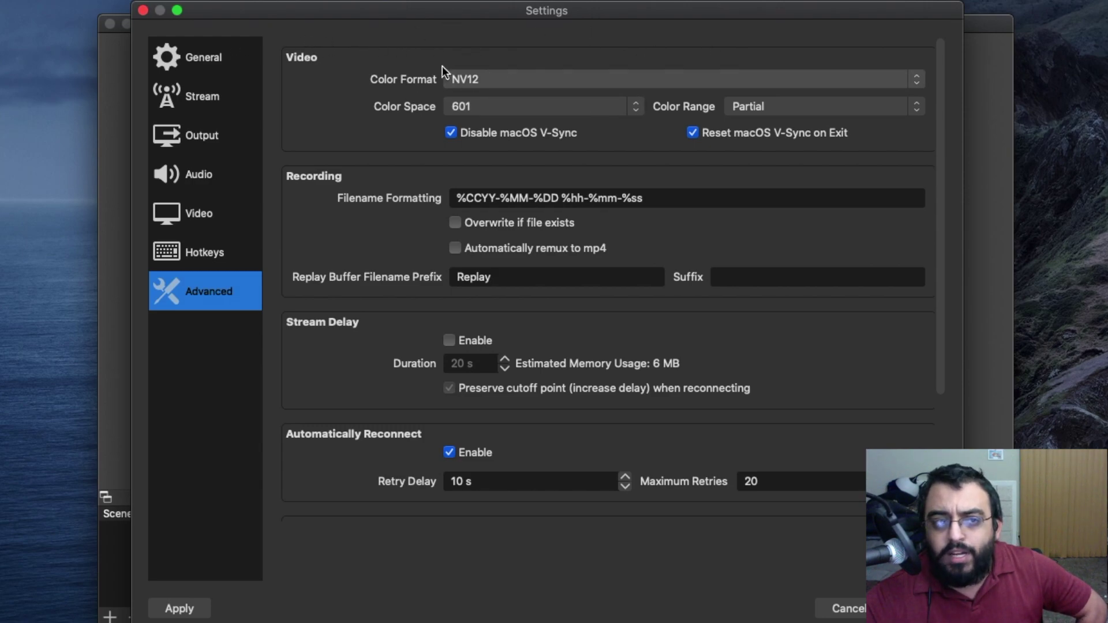
click(195, 218)
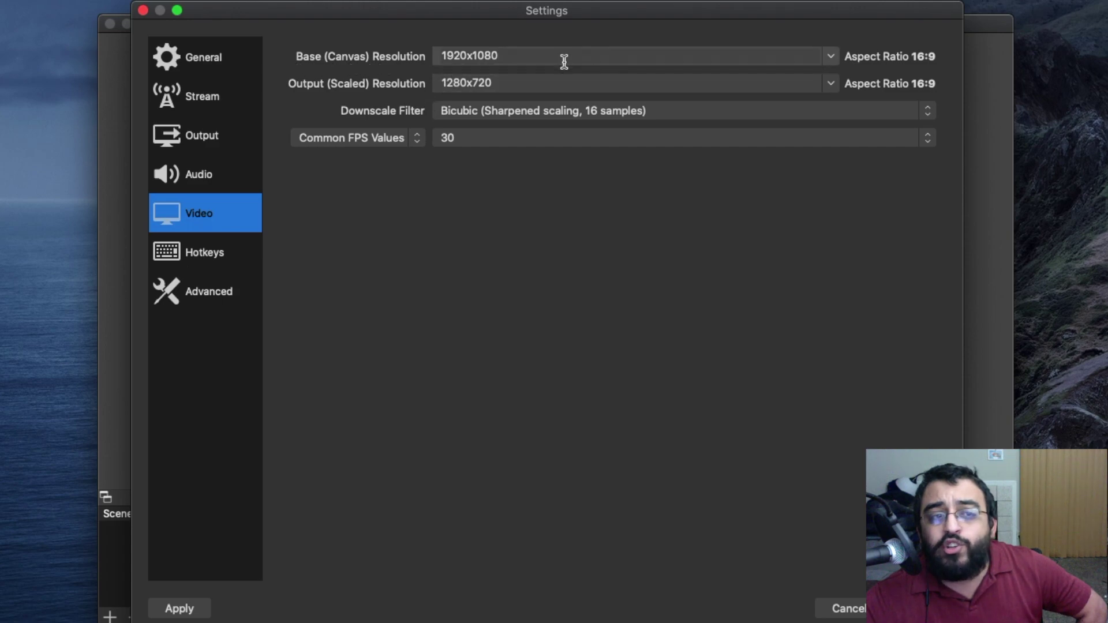
Keep the 1920x1080 canvas, set output resolution to 1920x1080 and the downscale filter to Bilinear
click(832, 57)
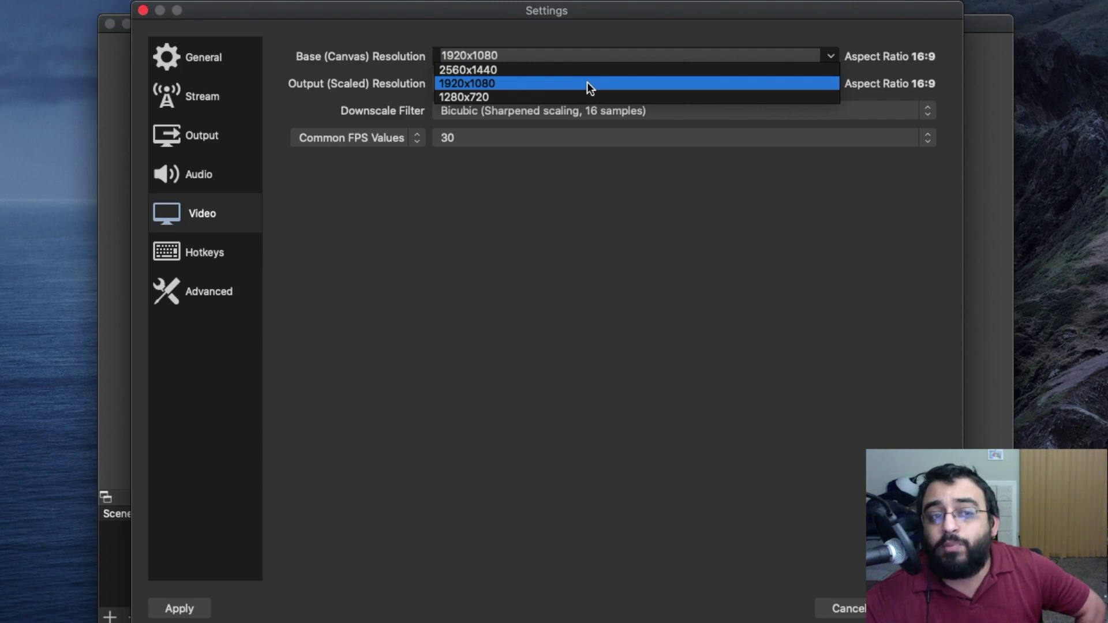
click(572, 97)
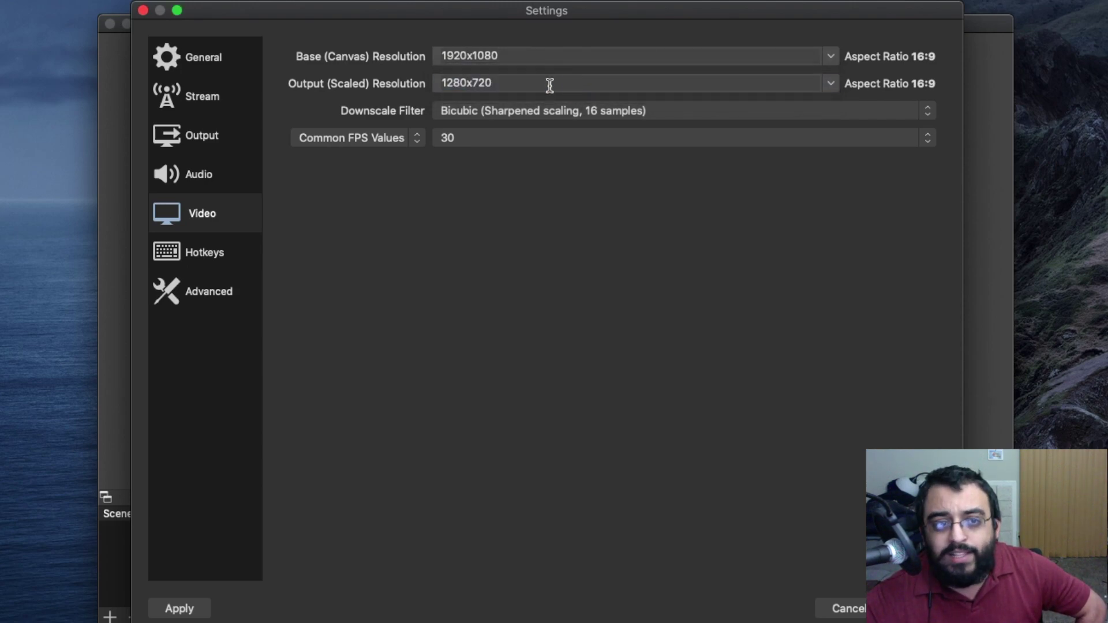
click(831, 85)
click(834, 94)
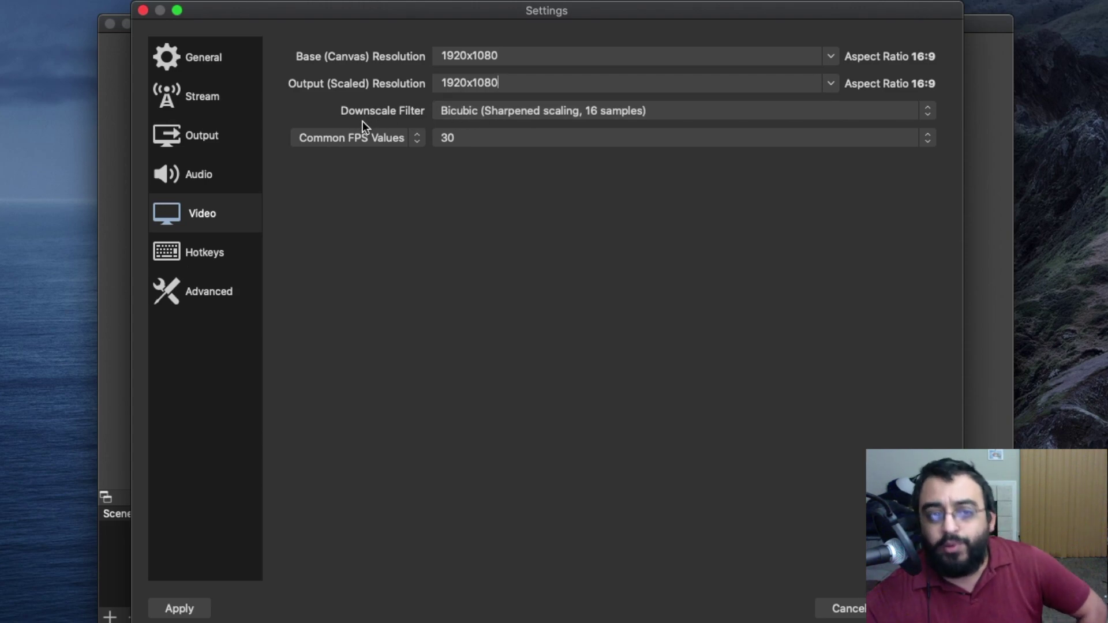
click(482, 115)
click(486, 81)
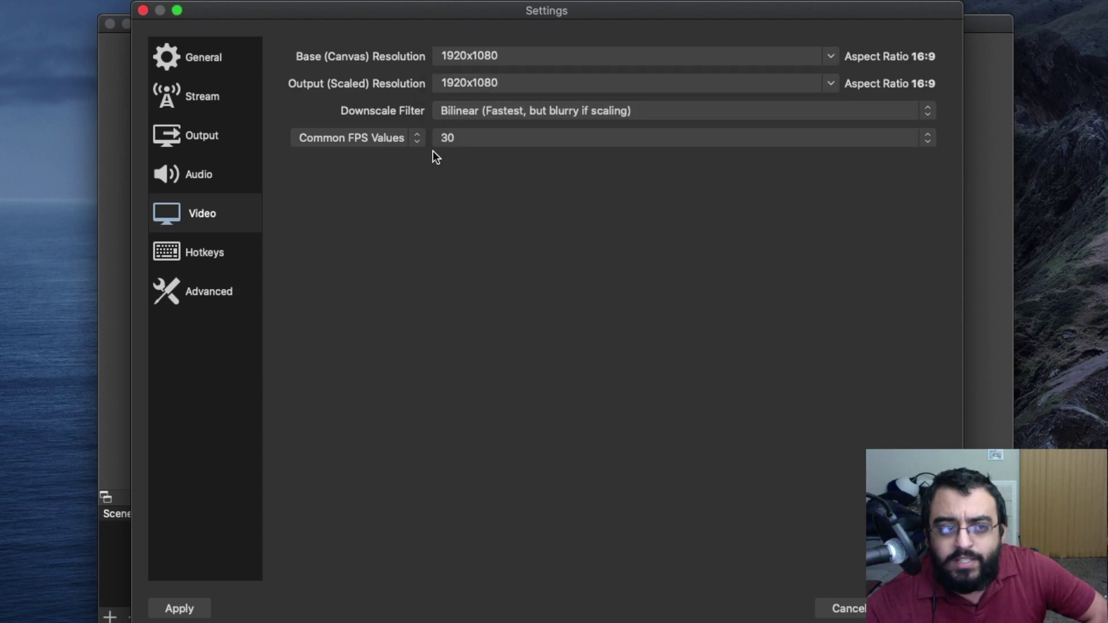
In Advanced output mode, keep CBR rate control and change the streaming bitrate from 2500 to 5000
click(169, 125)
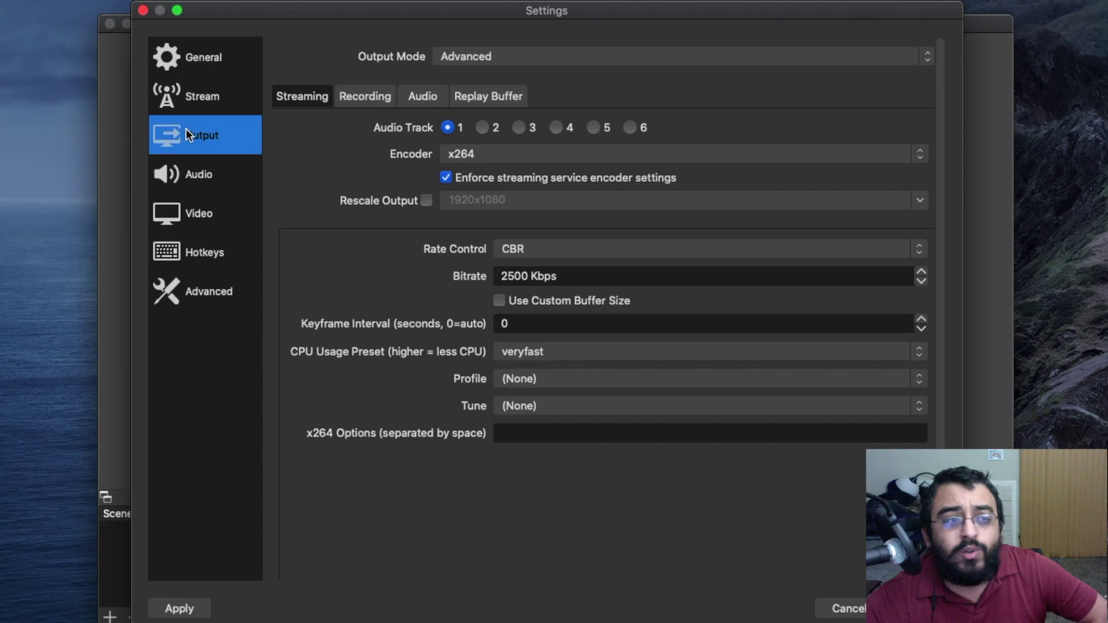
click(479, 54)
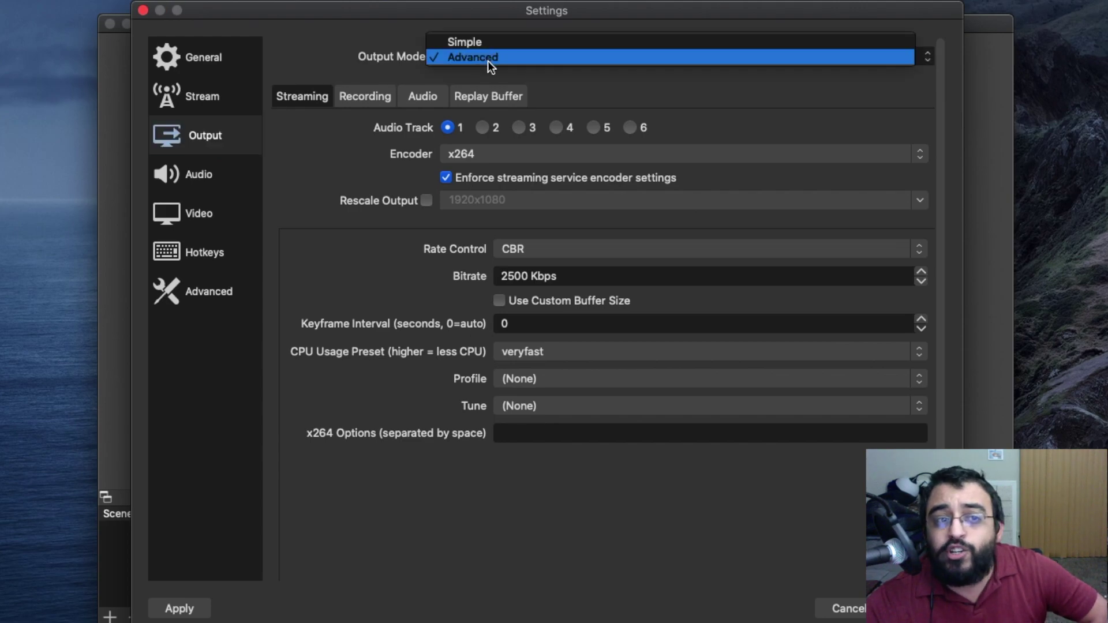
click(487, 60)
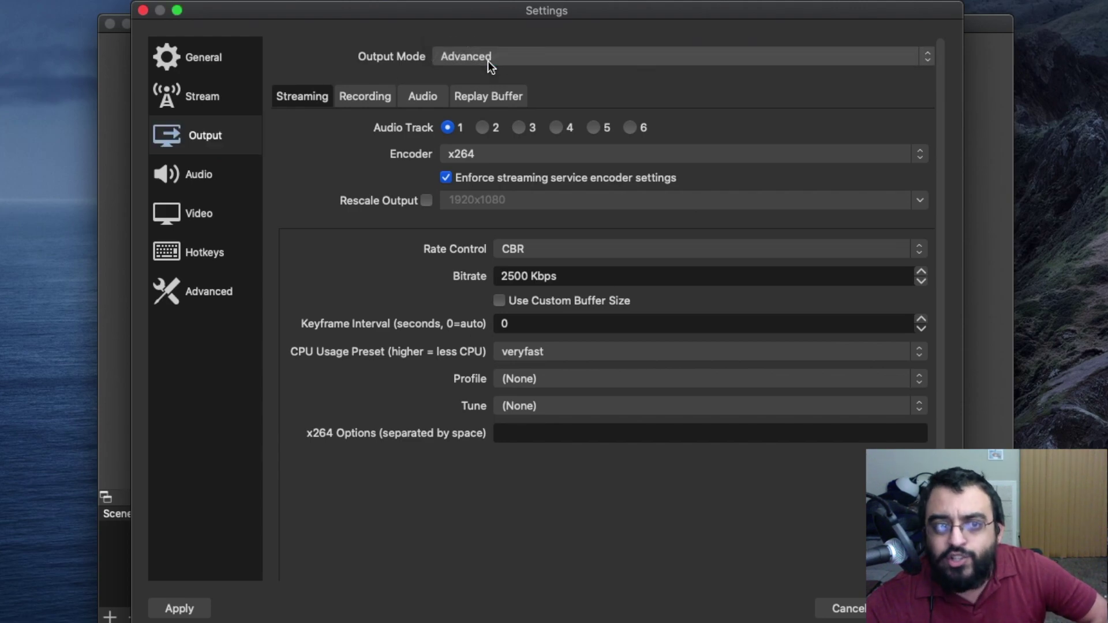
click(521, 251)
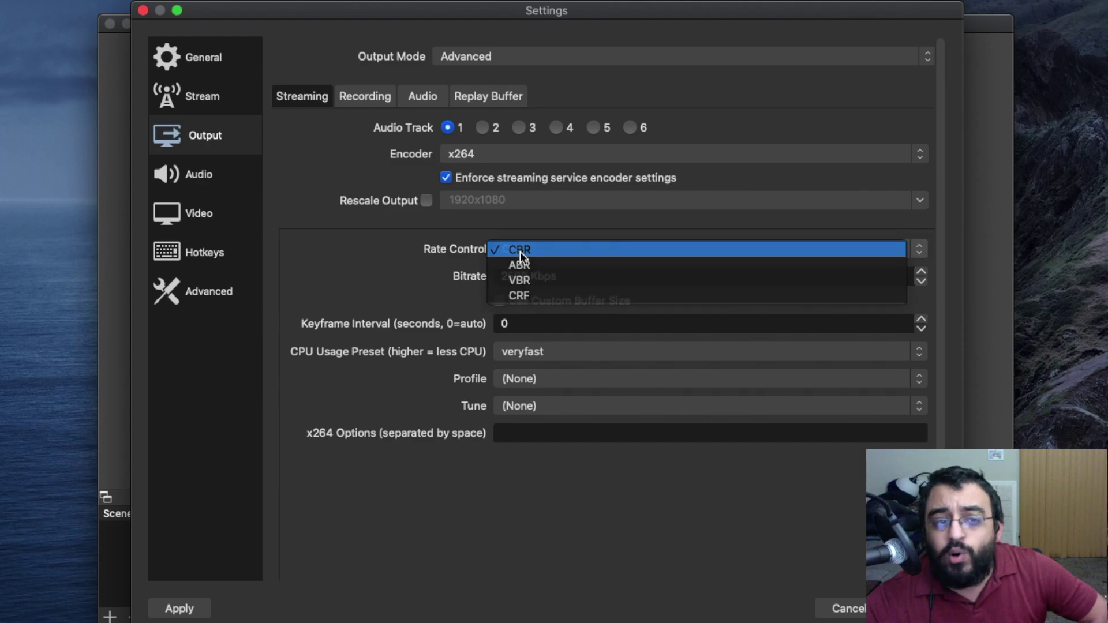
click(521, 252)
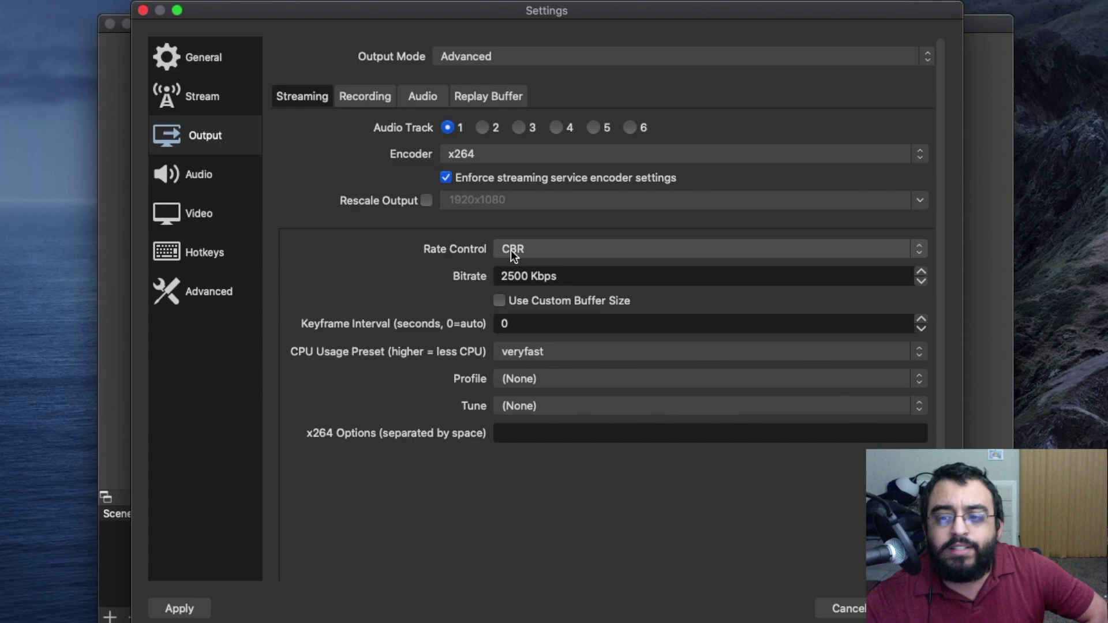
click(528, 276)
double_click(528, 276)
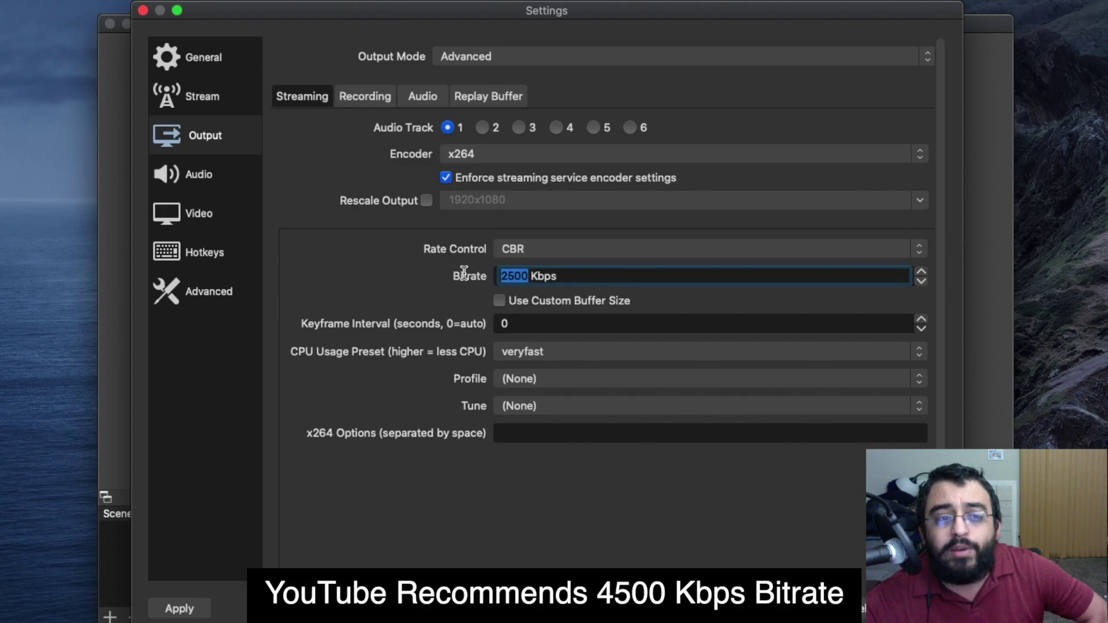
text(5000)
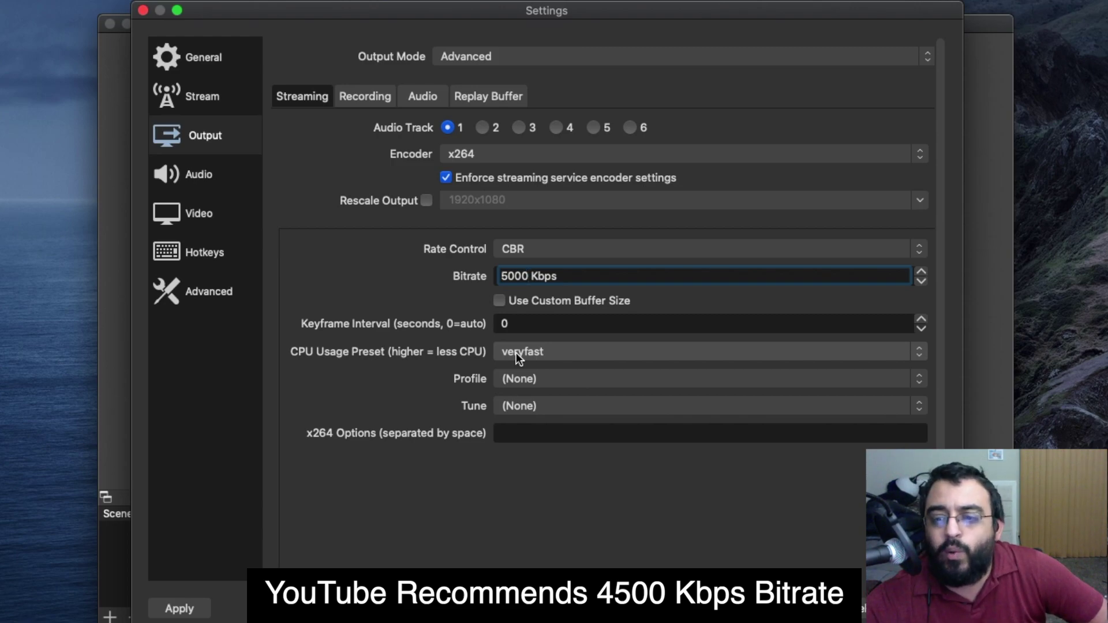
Set the keyframe interval to 2 and the encoder tune to zerolatency
click(517, 323)
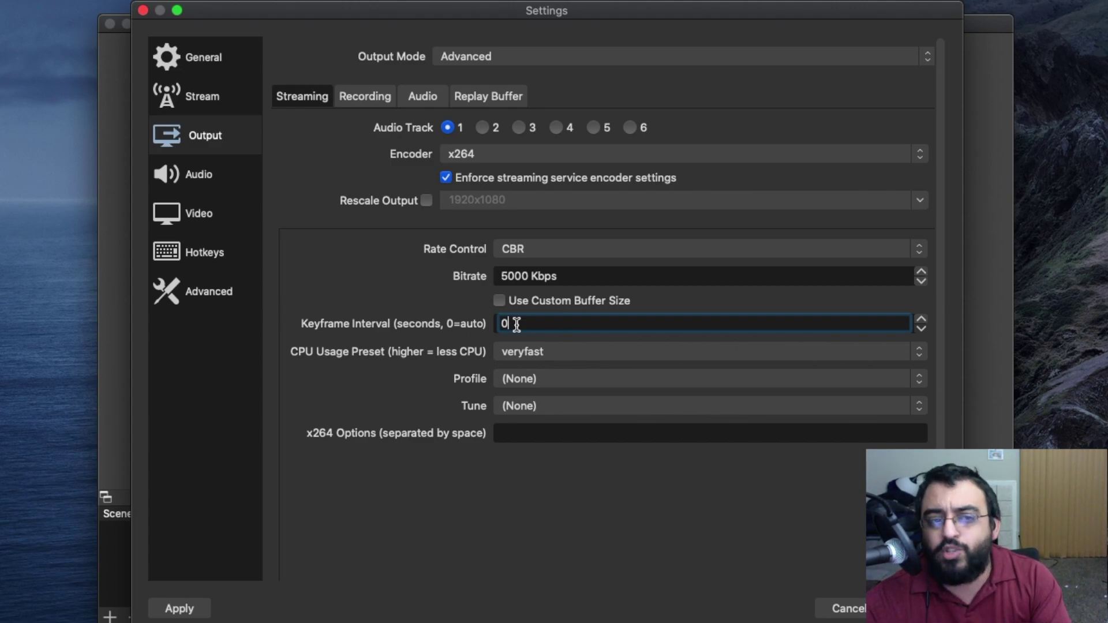
drag(516, 325, 483, 331)
text(2)
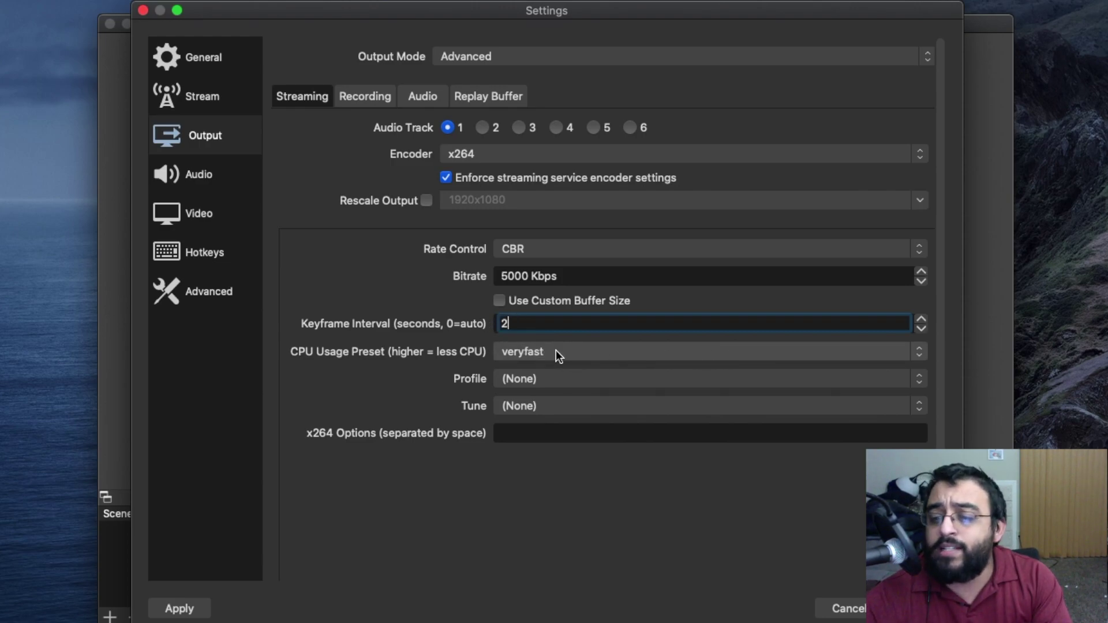
click(532, 410)
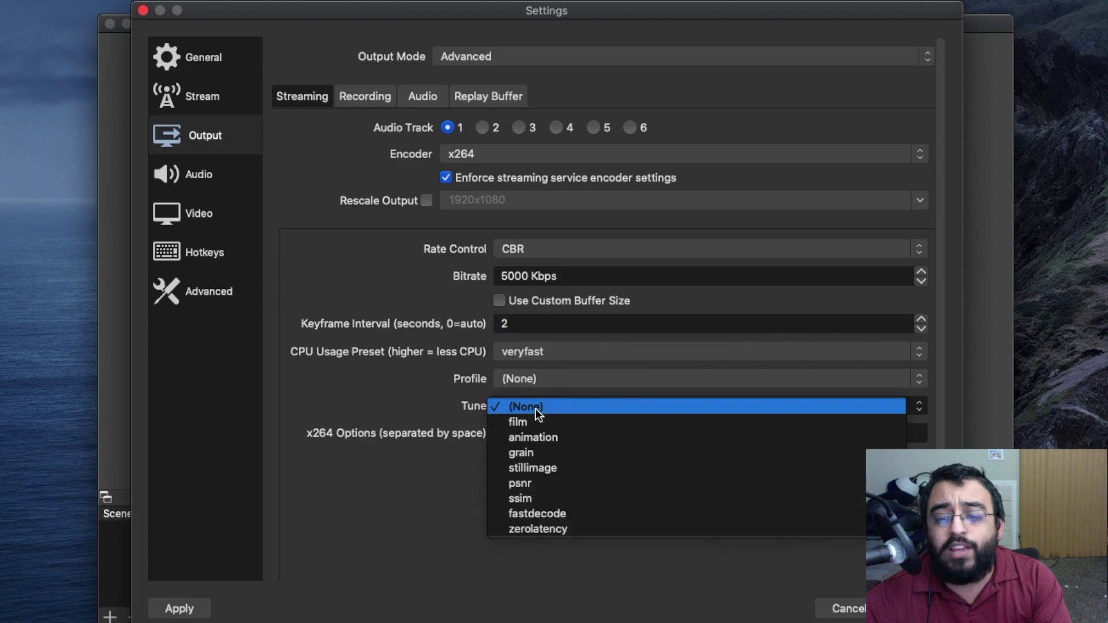
click(557, 529)
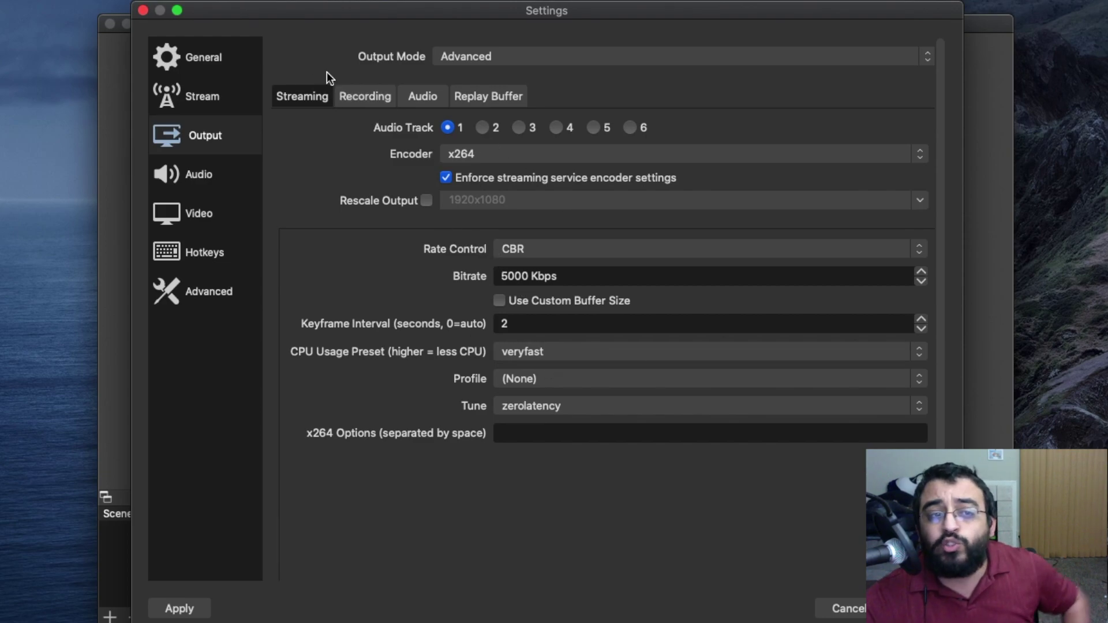
Choose Custom Output (FFmpeg) as the recording type, then close the Settings window
click(348, 96)
click(498, 128)
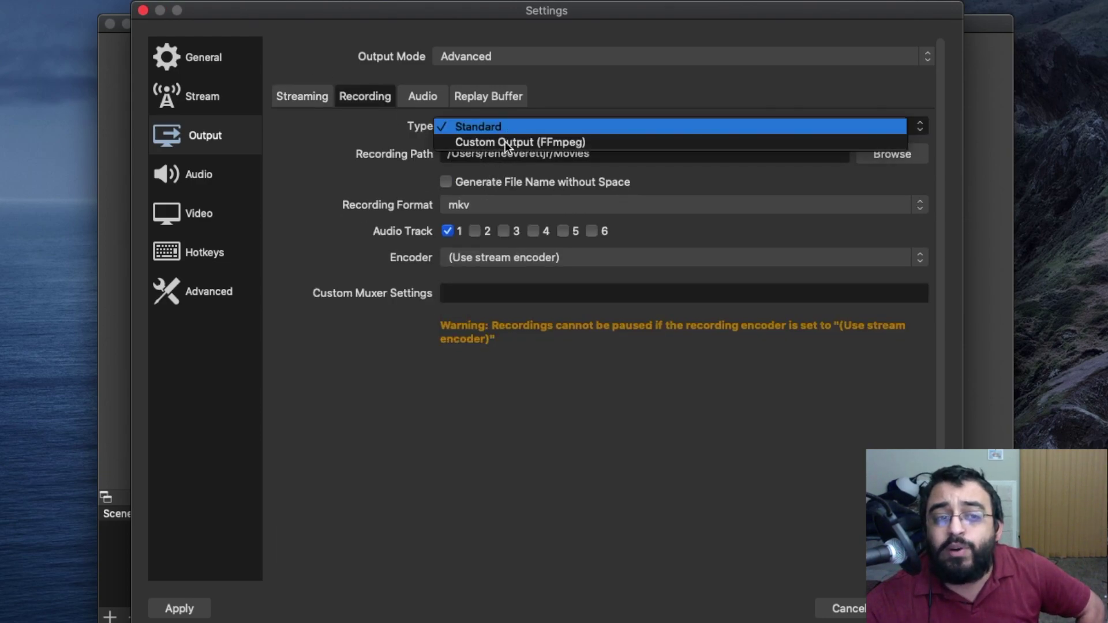
click(505, 144)
scroll(437, 569, down, 5)
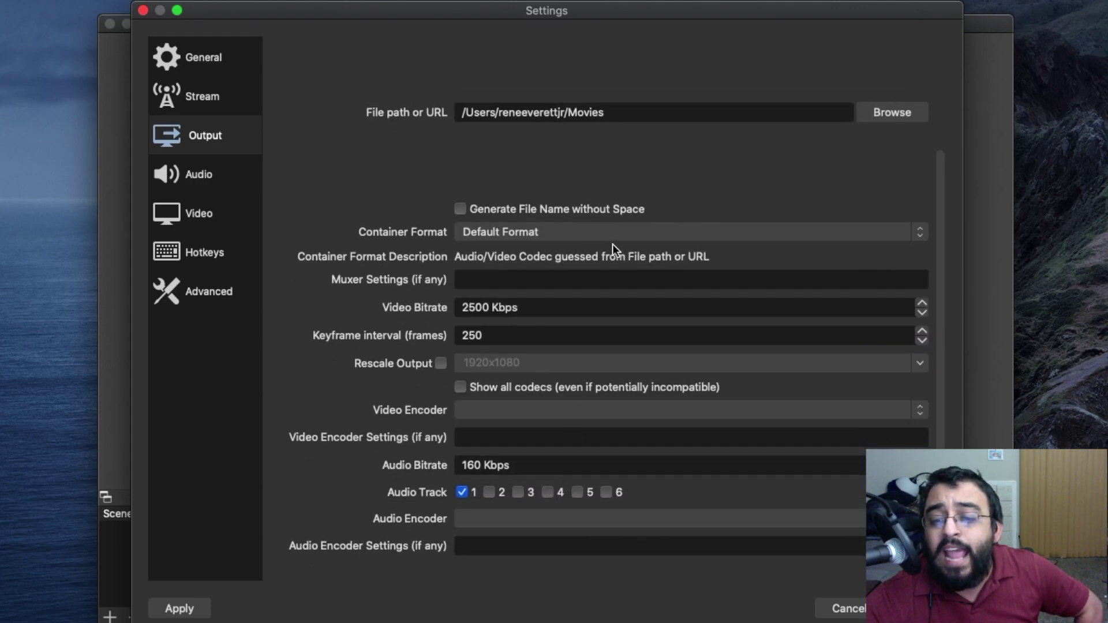
scroll(612, 244, up, 5)
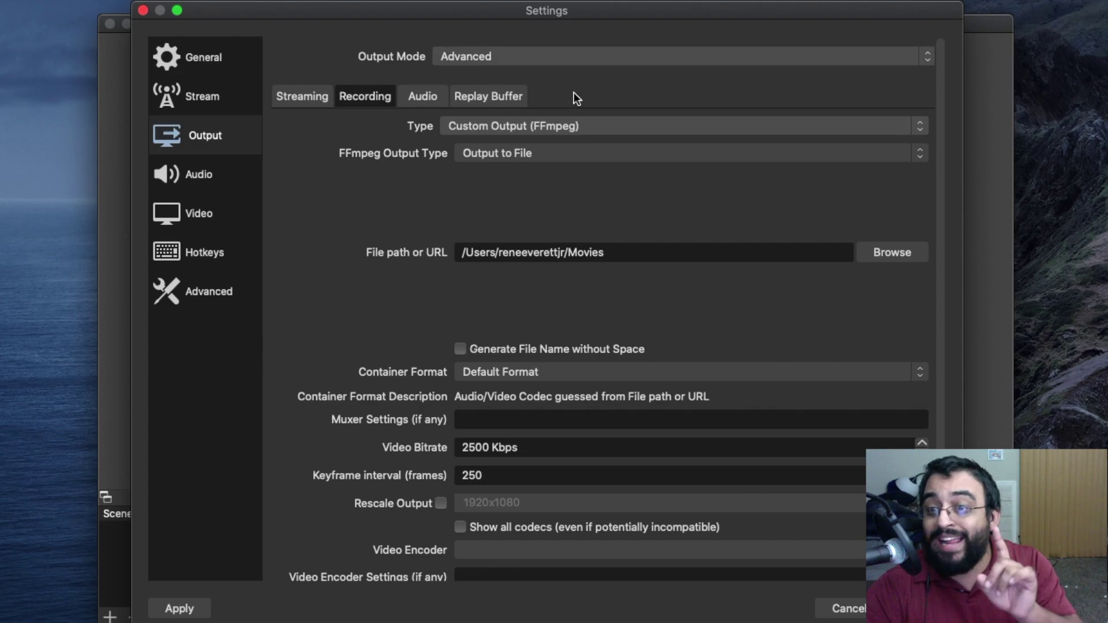
click(901, 608)
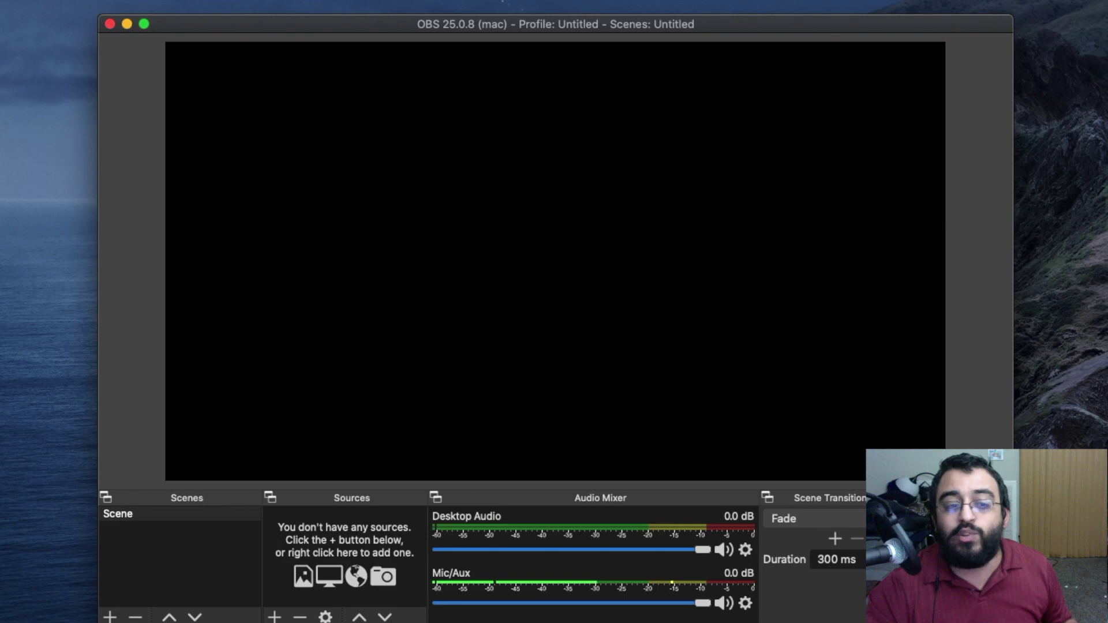
In Advanced Audio Properties, change the Mic/Aux sync offset from 0 to 550 ms and close the dialog
click(745, 603)
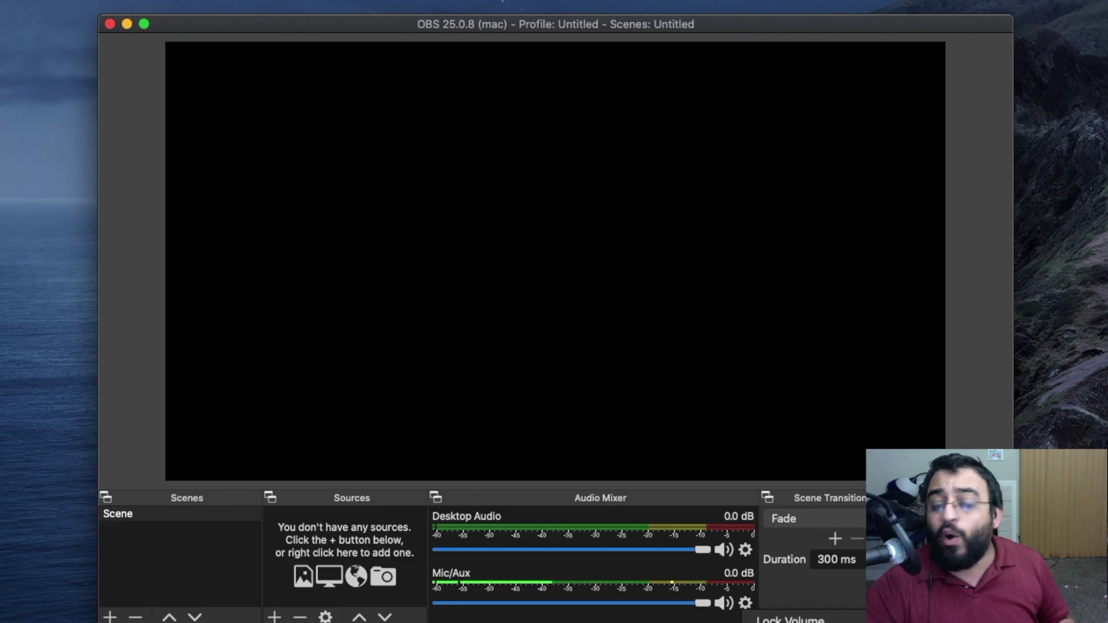
click(797, 621)
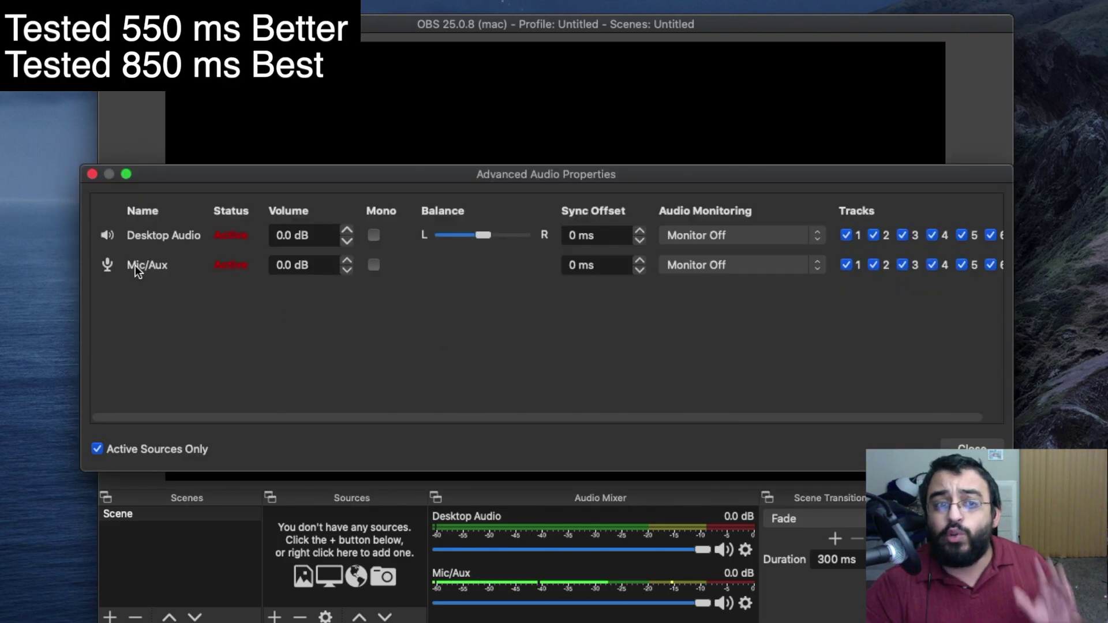
click(585, 265)
double_click(572, 265)
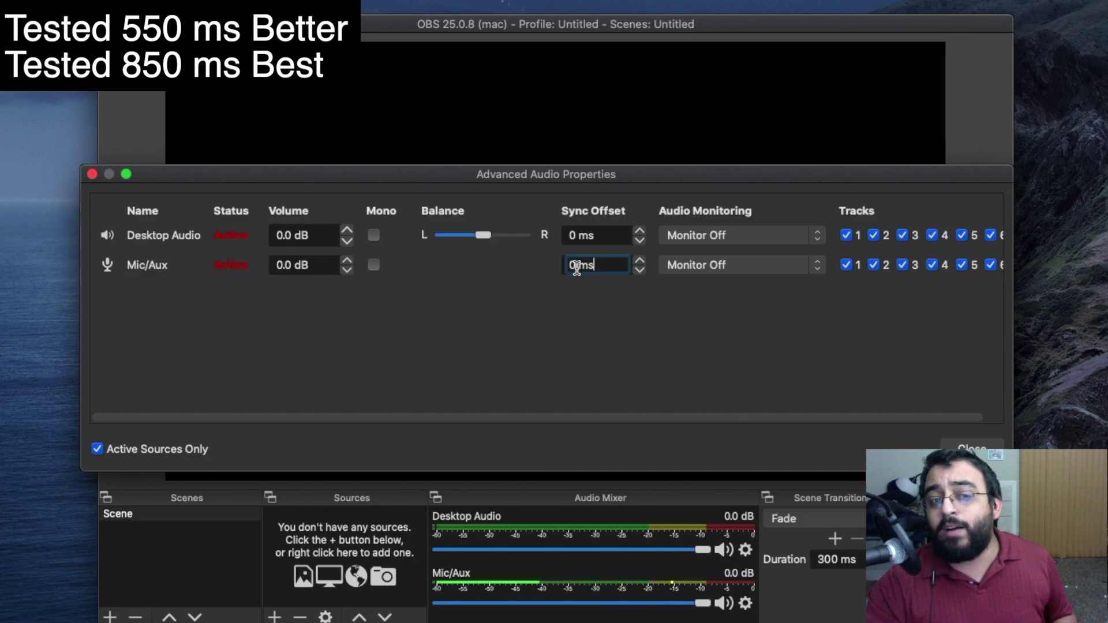
text(550)
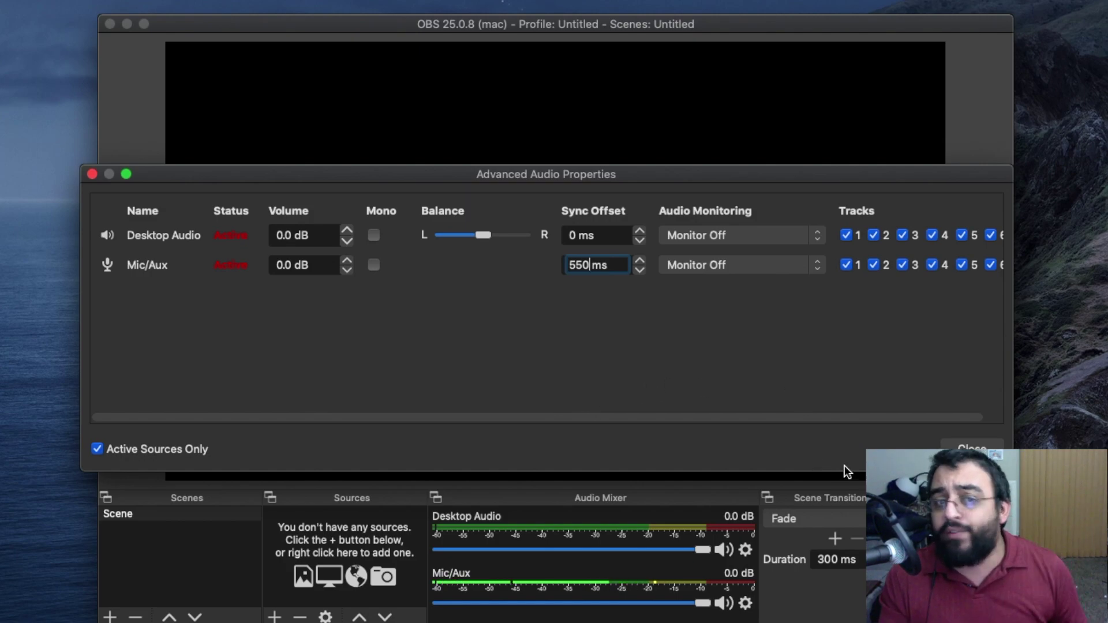
click(952, 449)
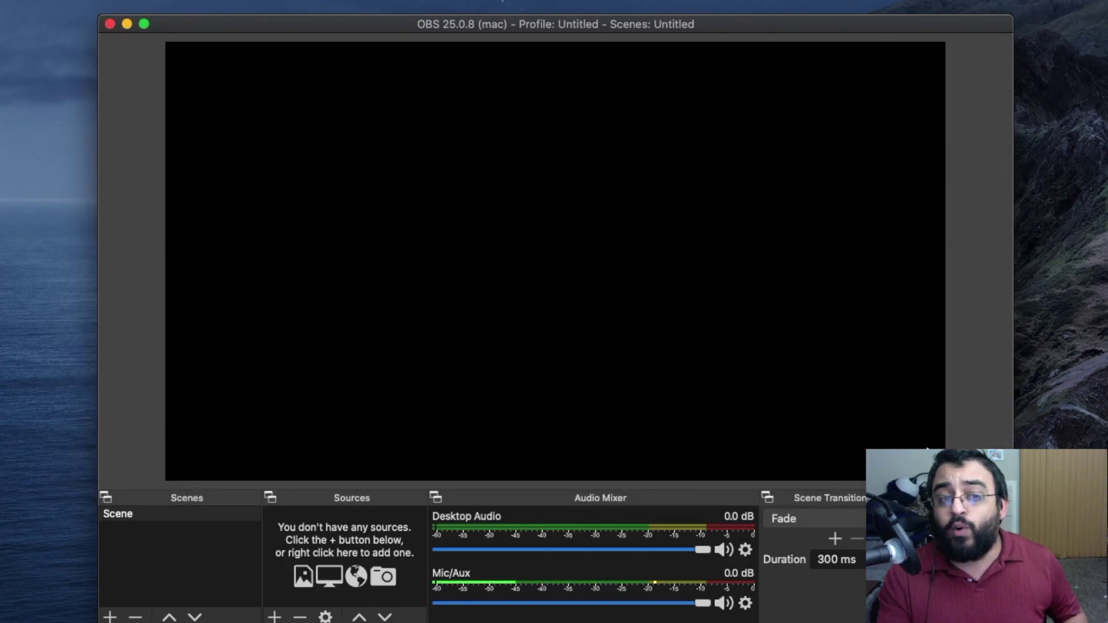